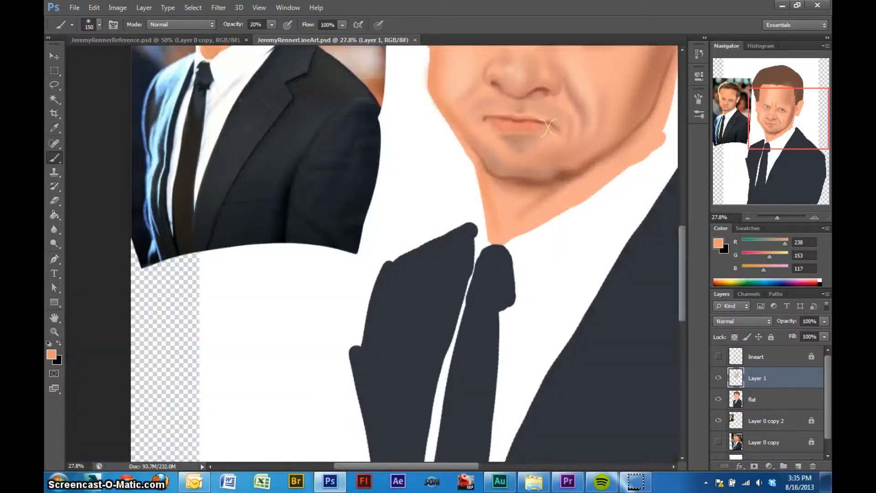
Choose the 39 px textured spatter preset as the brush for the face on Layer 1
left_click(769, 137)
left_click_drag(765, 137, 785, 112)
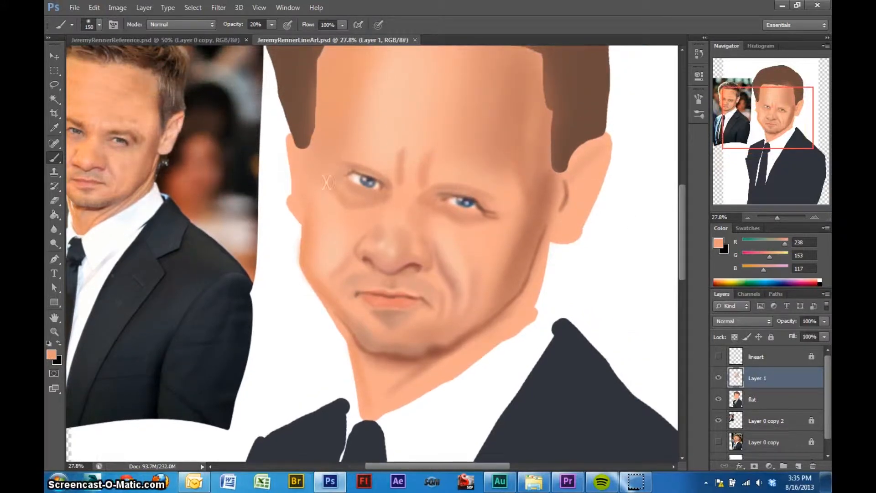
left_click_drag(221, 159, 245, 159)
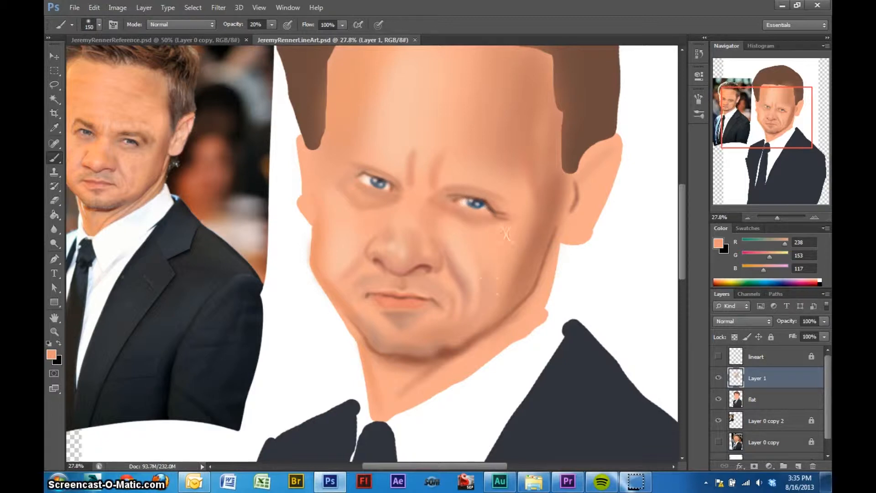
right_click(501, 247)
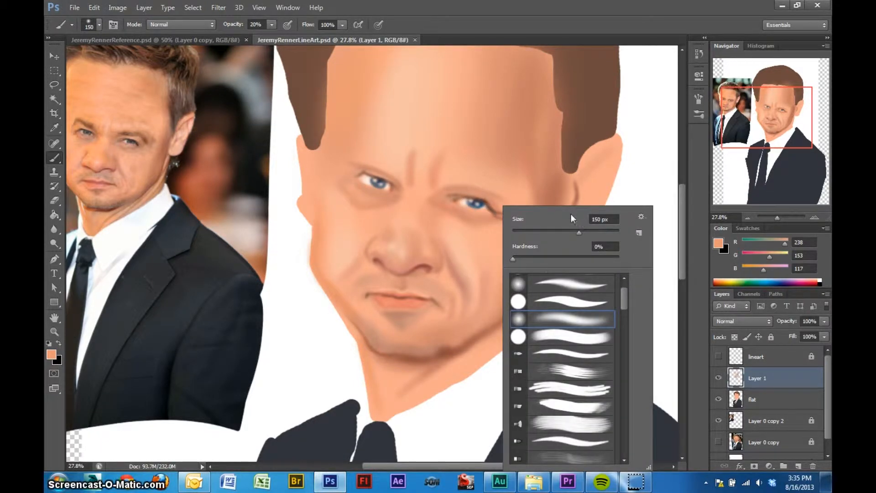
left_click_drag(623, 303, 618, 387)
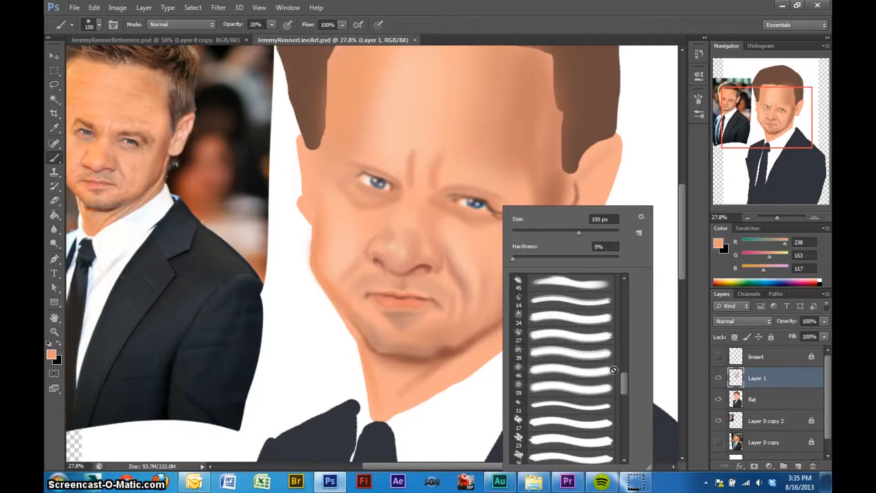
left_click(519, 355)
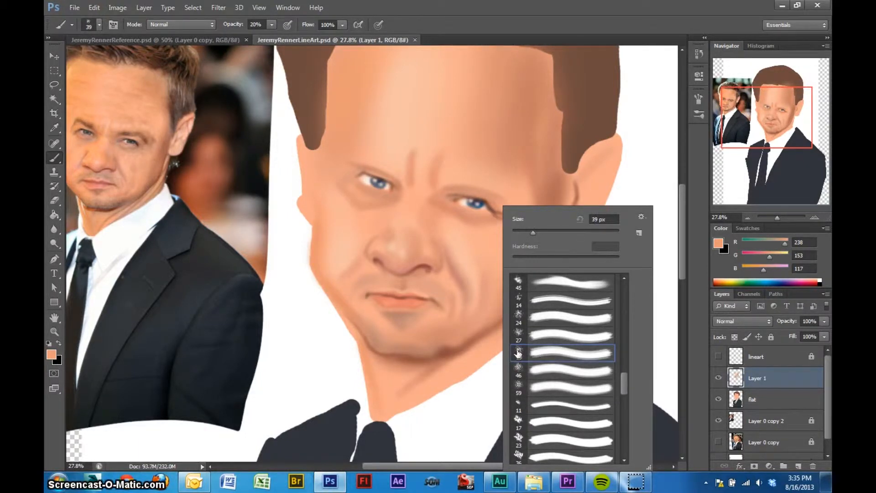
double_click(517, 351)
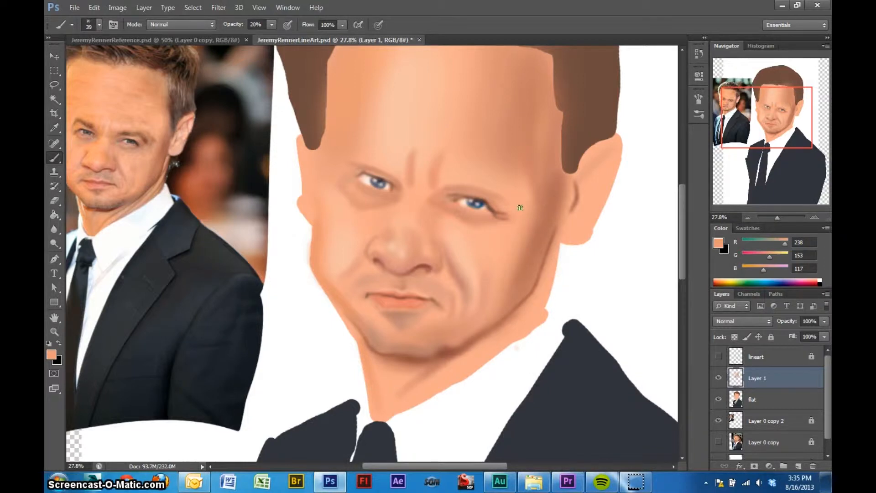
Enlarge the textured brush to 125 px
key("bracketright")
key("bracketright")
key("bracketright")
key("bracketright")
key("bracketright")
key("bracketright")
key("bracketright")
key("bracketright")
key("bracketright")
Test the brush with black strokes at 100% opacity across the painted forehead and brow, and undo them
key("x")
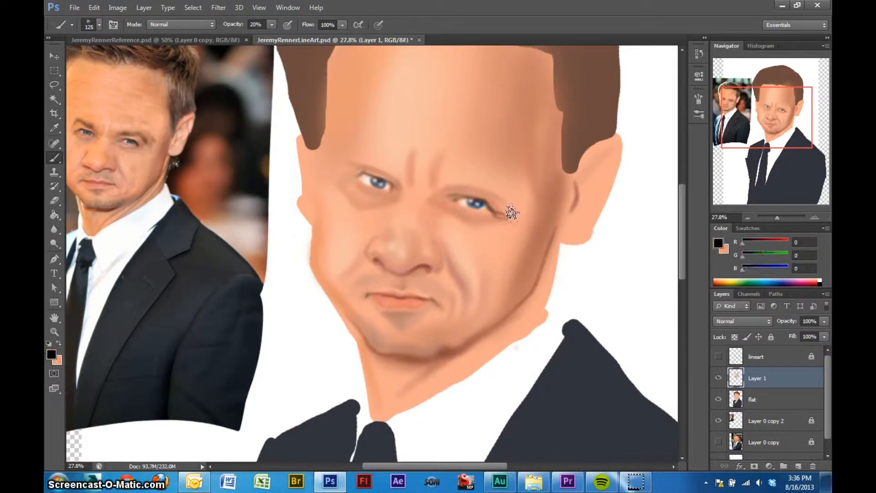
key("0")
left_click_drag(508, 140, 402, 157)
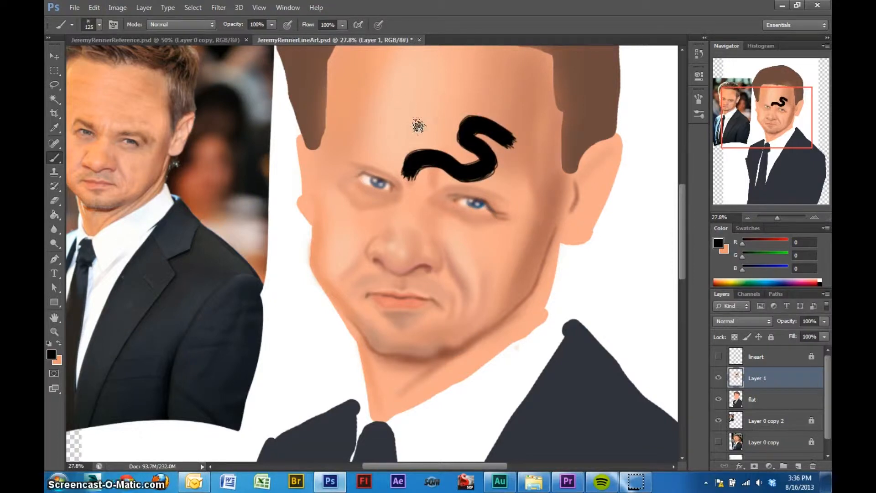
left_click_drag(416, 123, 403, 201)
key("ctrl+alt+z")
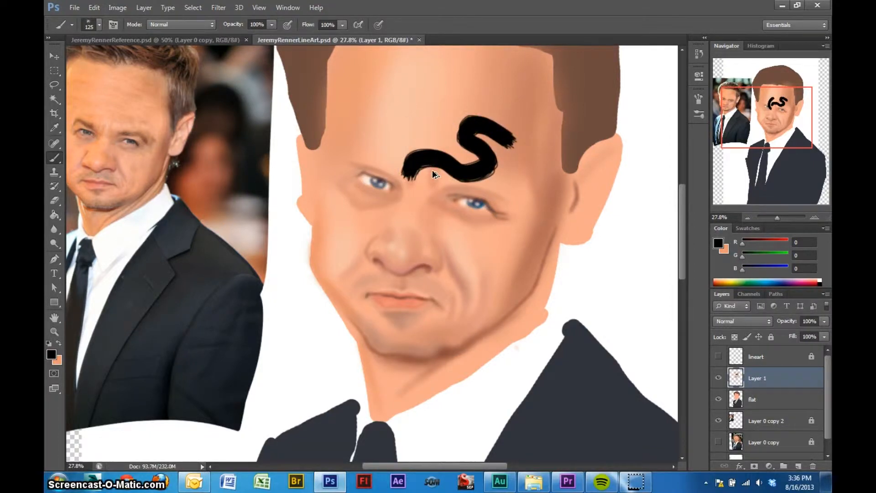
key("ctrl+alt+z")
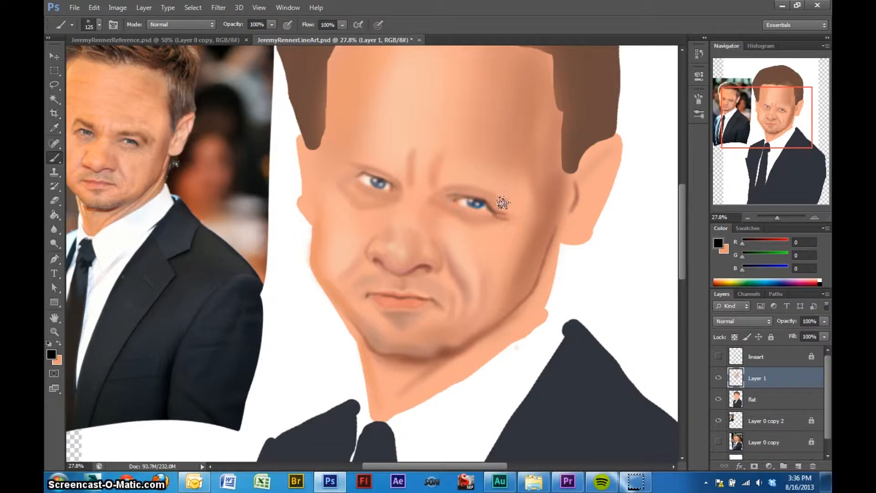
Try a stroke down the cheek in a skin tone sampled from beside the eye, and undo it
left_click(513, 193, "alt")
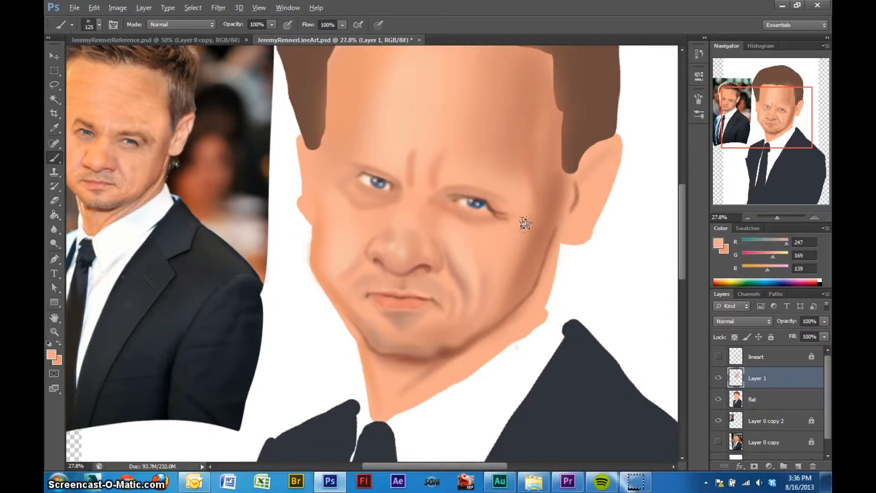
left_click_drag(525, 227, 488, 313)
key("ctrl+alt+z")
key("ctrl+alt+z")
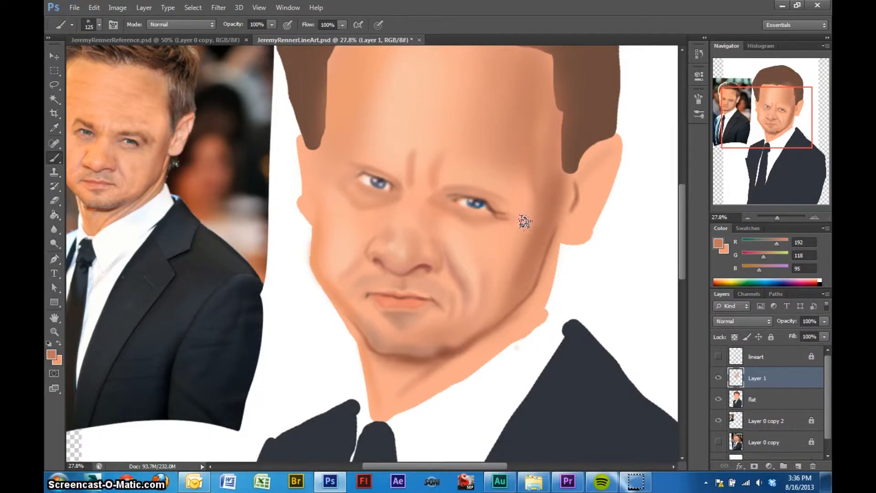
Enable Shape Dynamics for the brush with a minimum diameter of 28%
key("F5")
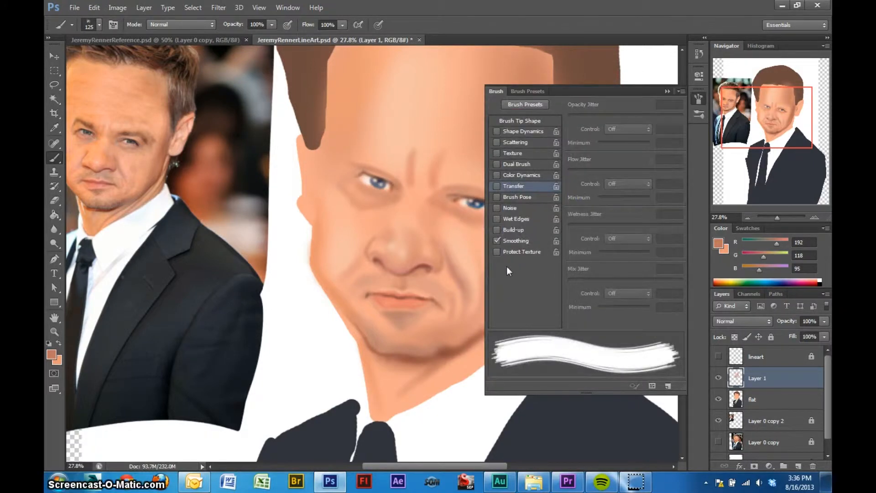
left_click(522, 131)
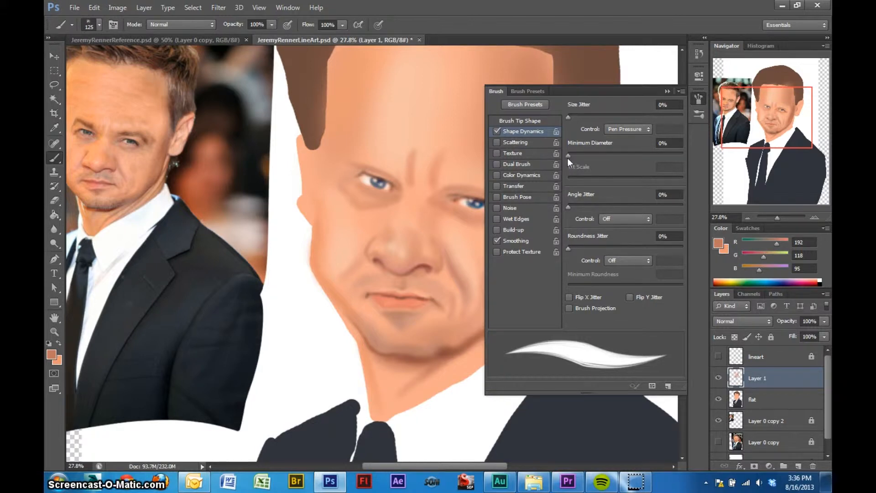
left_click_drag(567, 156, 600, 156)
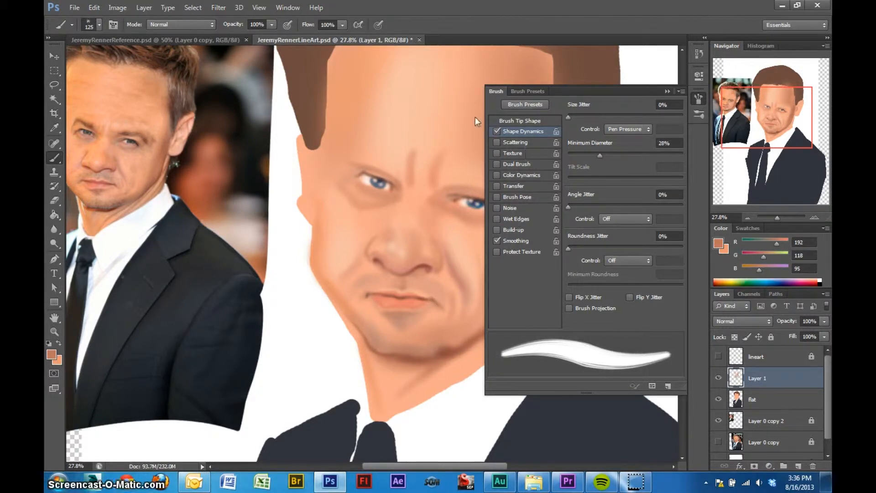
Enable brush scattering on both axes, and turn on Flip X Jitter and Flip Y Jitter in Shape Dynamics
left_click(517, 142)
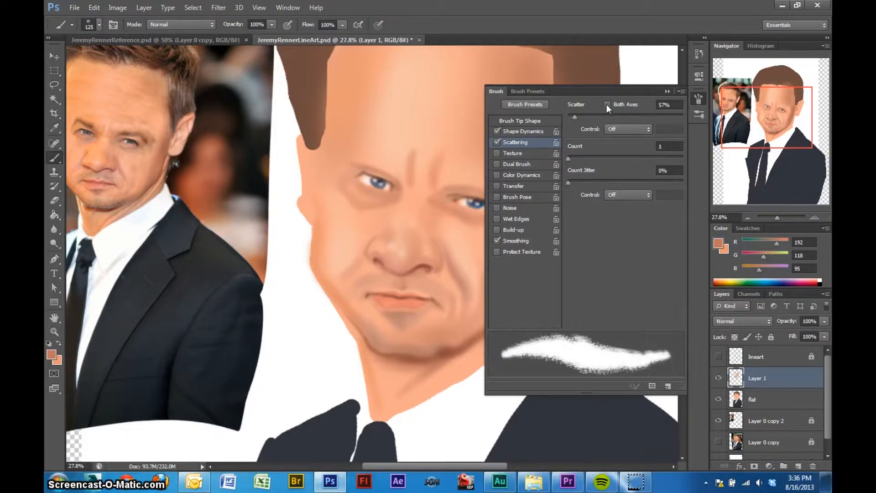
left_click(574, 117)
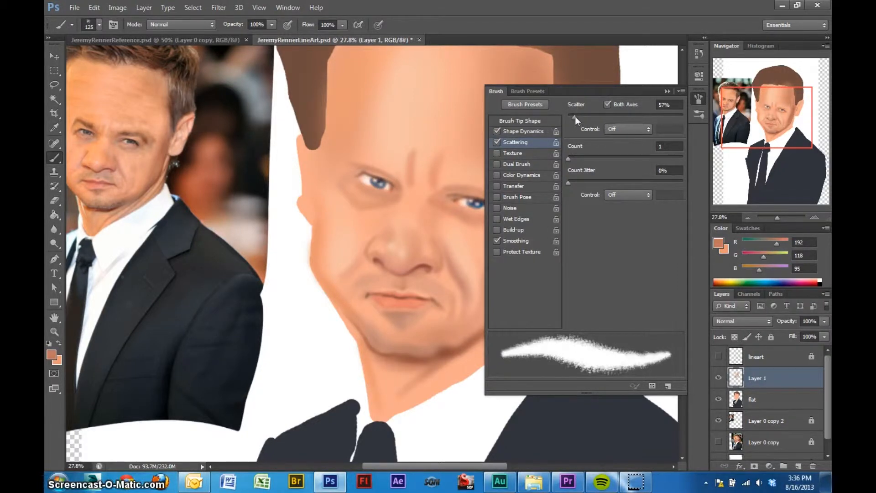
left_click_drag(574, 117, 576, 117)
left_click(520, 131)
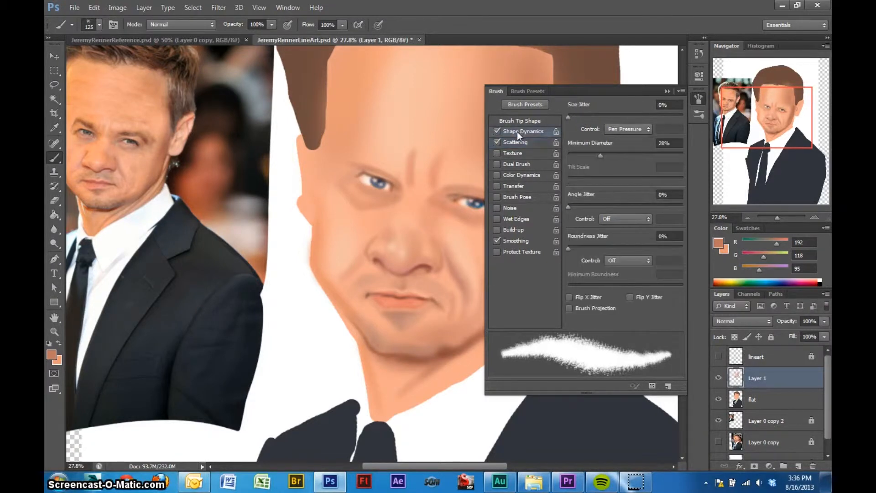
left_click(571, 299)
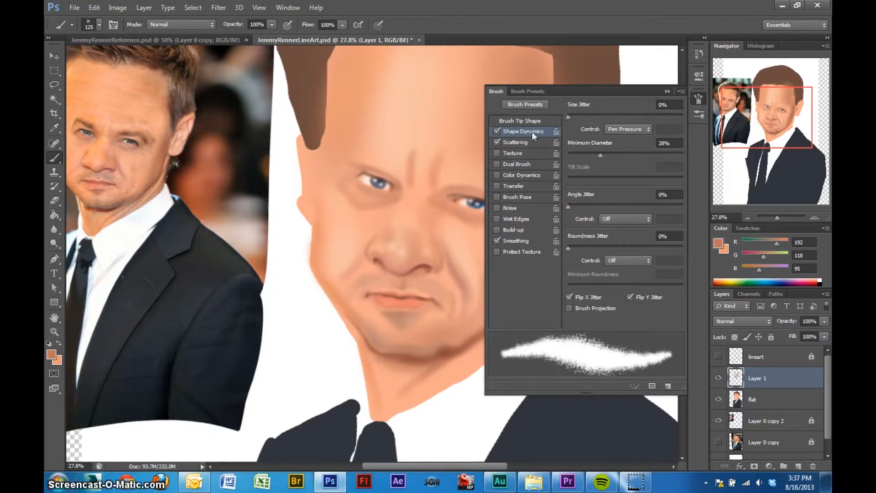
Enable Transfer for the brush with 30% opacity jitter and 16% flow jitter
left_click(514, 187)
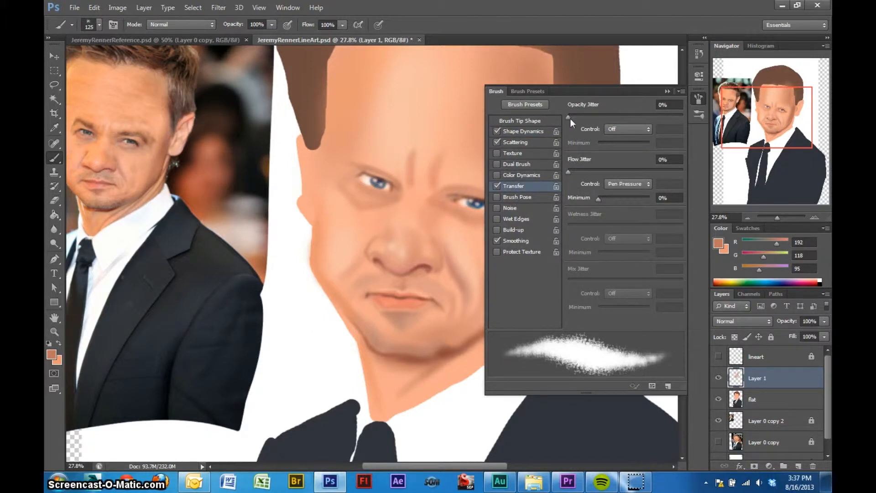
mouse_move(570, 119)
left_mouse_down()
mouse_move(637, 118)
mouse_move(603, 119)
left_mouse_up()
left_click_drag(568, 171, 584, 172)
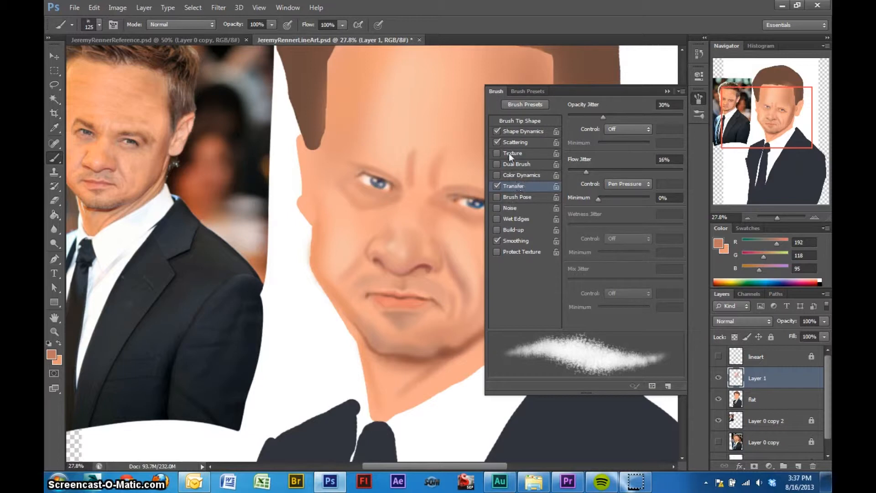
Slightly increase the brush tip's spacing and close the brush settings
left_click(516, 122)
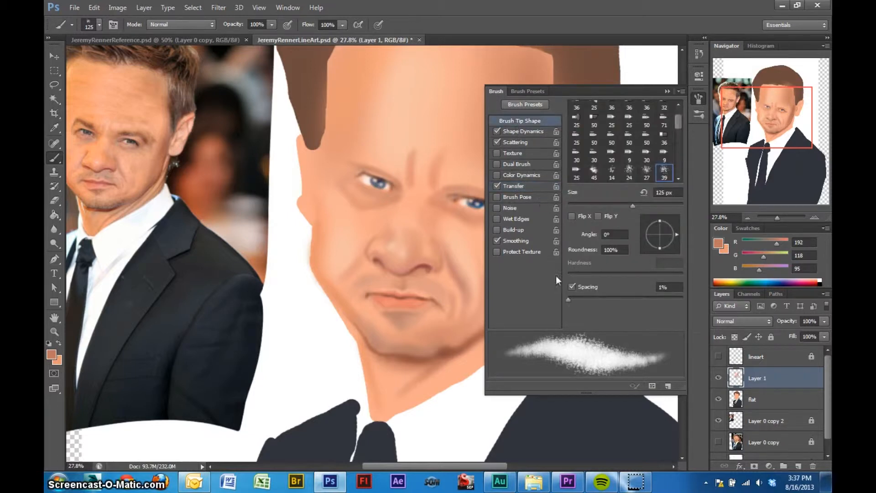
left_click_drag(568, 300, 570, 300)
left_click(667, 92)
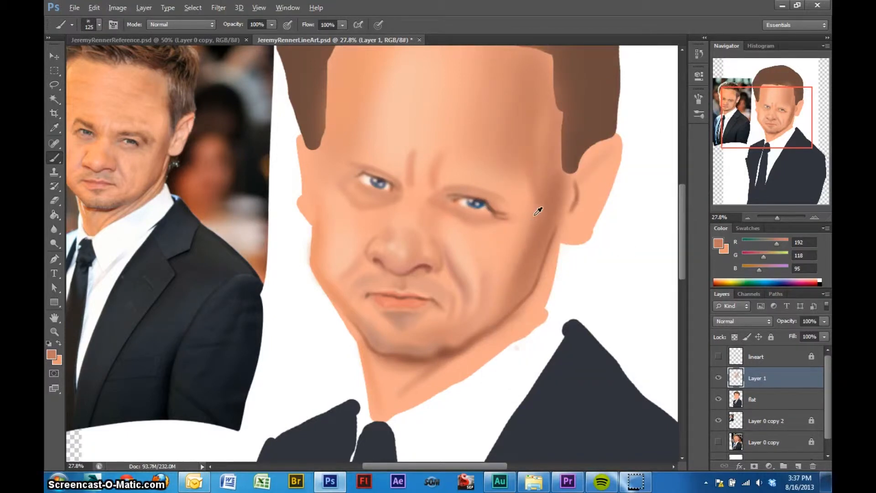
Sample the darker skin tone near the ear and paint texture over the shaded side of the face at 20% opacity
left_click(547, 200, "alt")
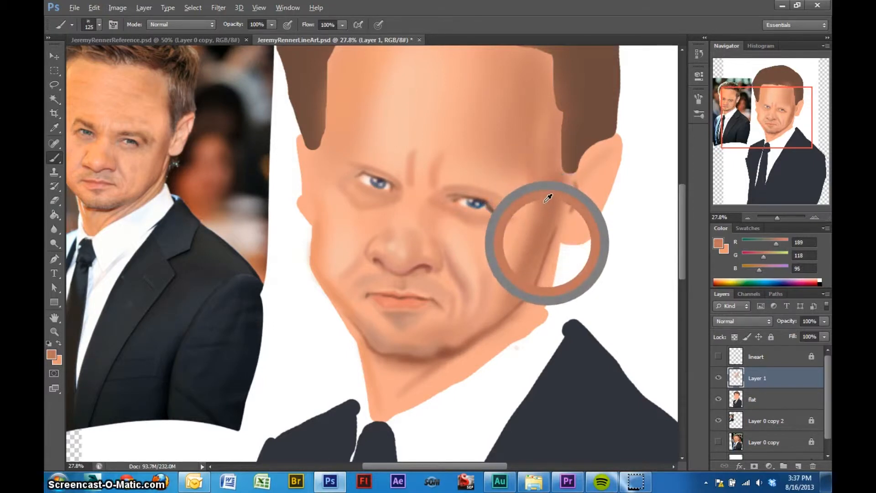
left_click(548, 243, "alt")
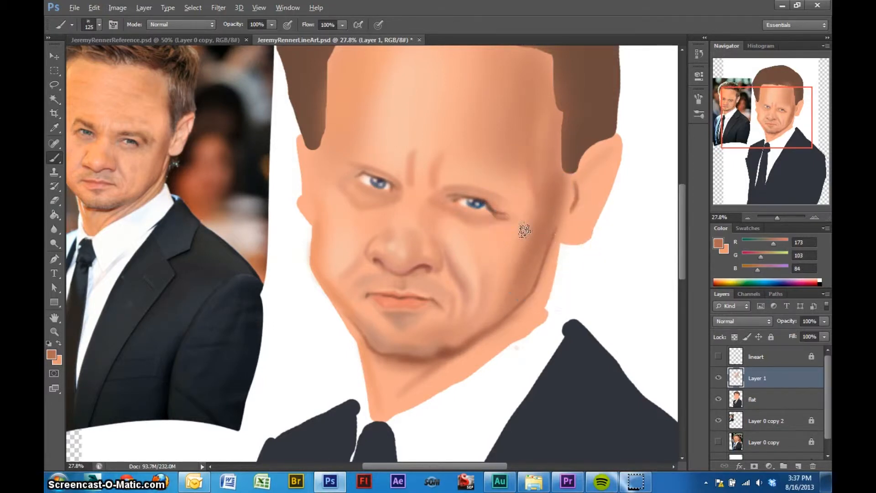
key("2")
mouse_move(540, 196)
left_mouse_down()
mouse_move(525, 260)
mouse_move(463, 333)
mouse_move(533, 242)
mouse_move(536, 222)
left_mouse_up()
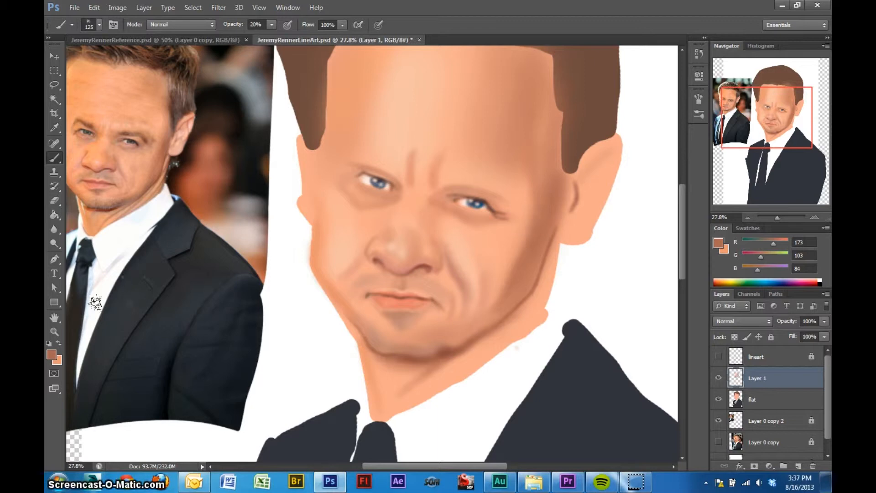
Set the foreground to a darker brown (RGB 134, 76, 60) and shade from the temple down the cheek to the jaw
left_click(52, 355)
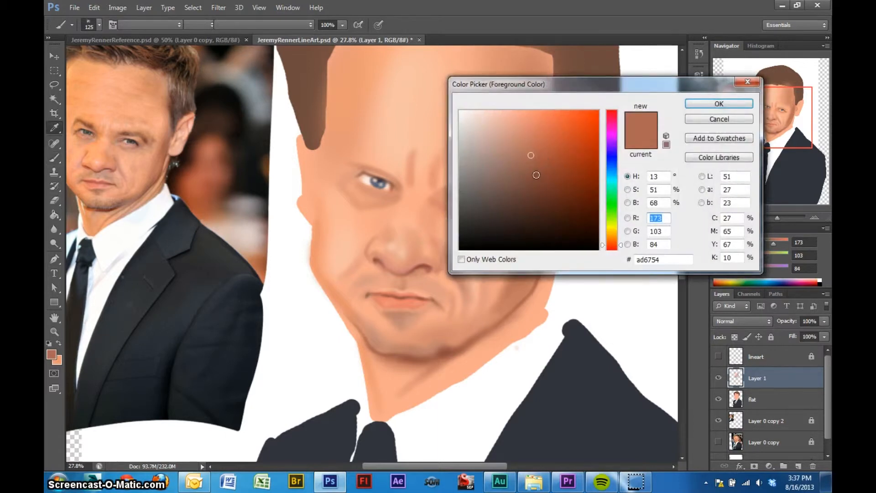
left_click(536, 176)
left_click(695, 104)
key("b")
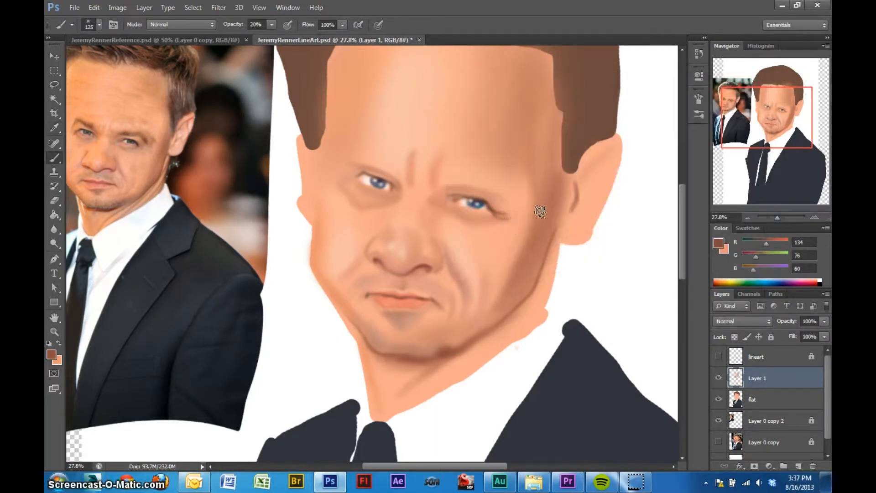
mouse_move(535, 219)
left_mouse_down()
mouse_move(533, 196)
mouse_move(529, 224)
mouse_move(531, 197)
mouse_move(521, 220)
mouse_move(533, 192)
mouse_move(504, 285)
mouse_move(519, 260)
mouse_move(475, 337)
mouse_move(492, 313)
mouse_move(479, 328)
left_mouse_up()
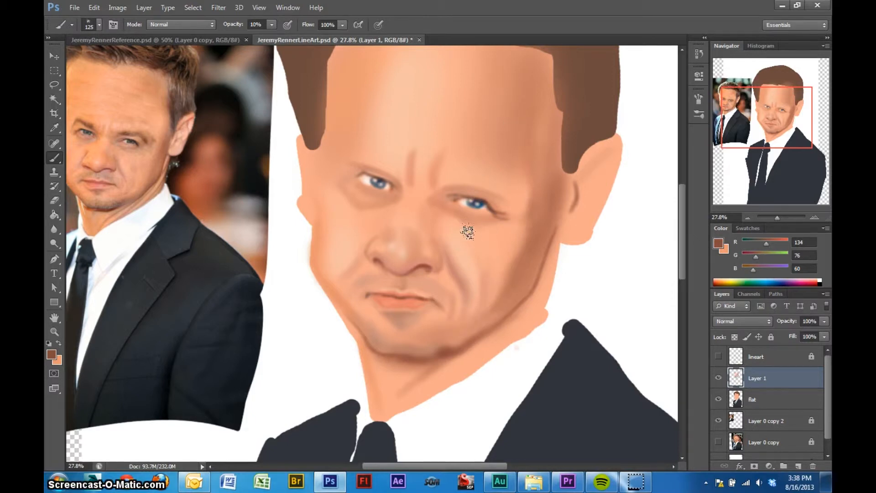
Sample the off-white rim light from the reference photo and paint a 20% opacity highlight along the temple and cheek edge on the lit side
left_click(349, 254, "alt")
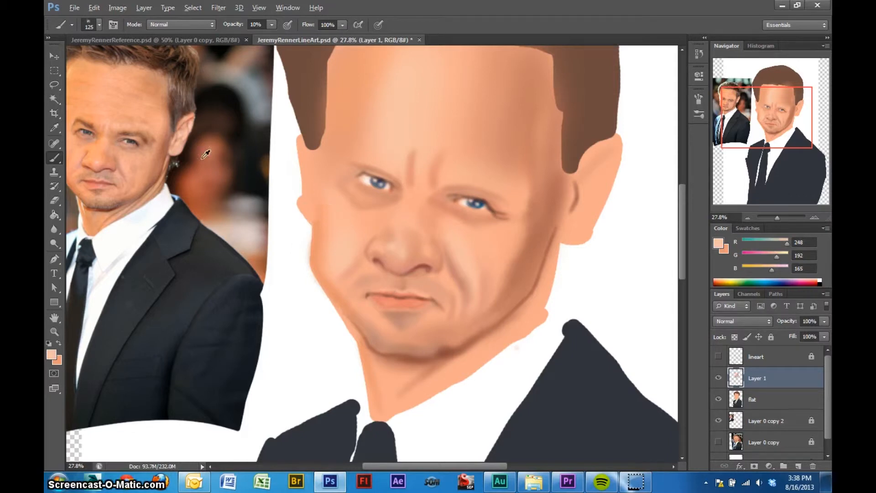
left_click_drag(203, 173, 249, 194)
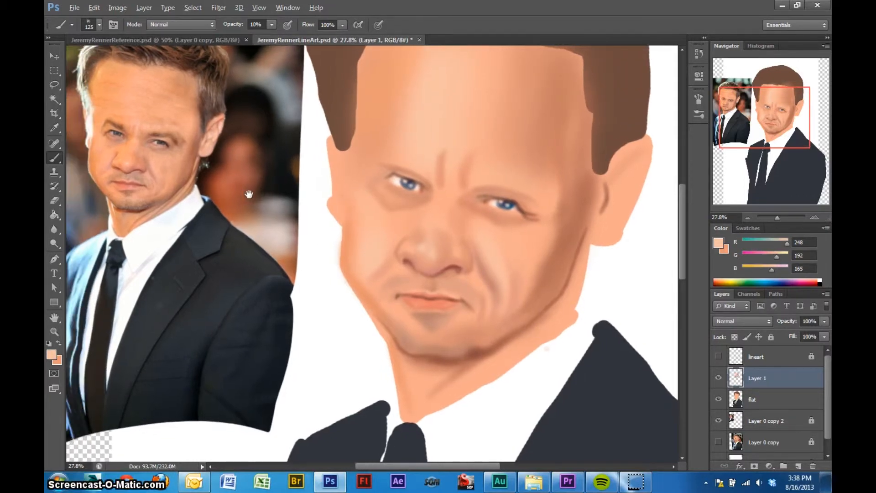
left_click(91, 126, "alt")
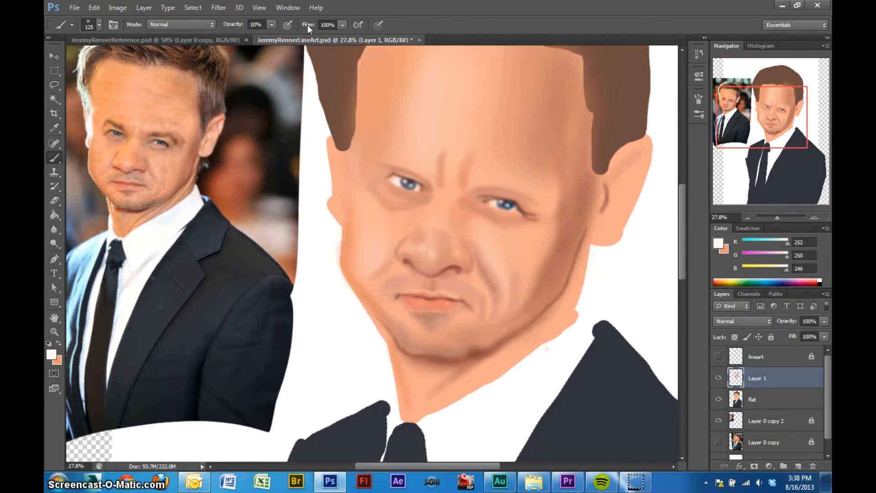
key("2")
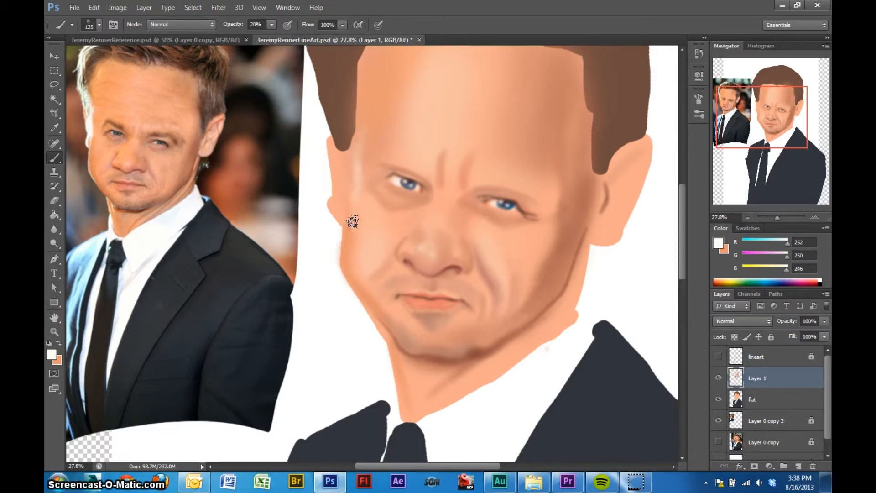
mouse_move(356, 184)
left_mouse_down()
mouse_move(356, 230)
mouse_move(353, 190)
left_mouse_up()
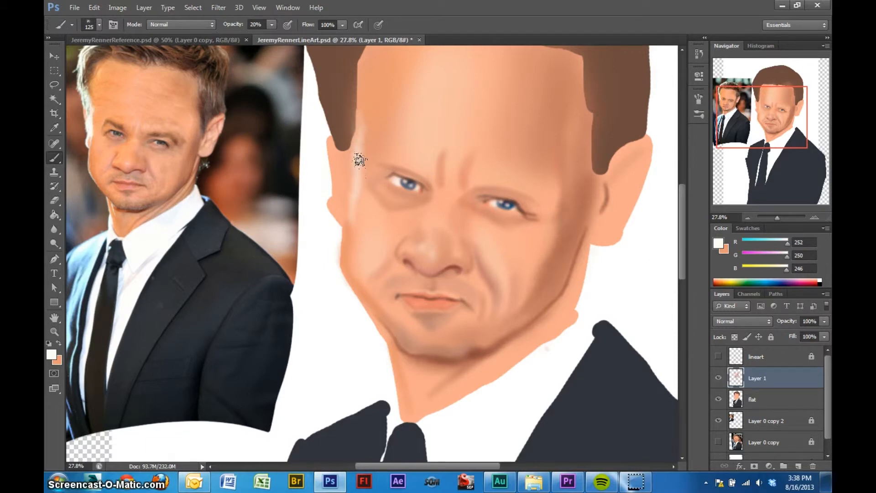
left_click_drag(362, 179, 354, 245)
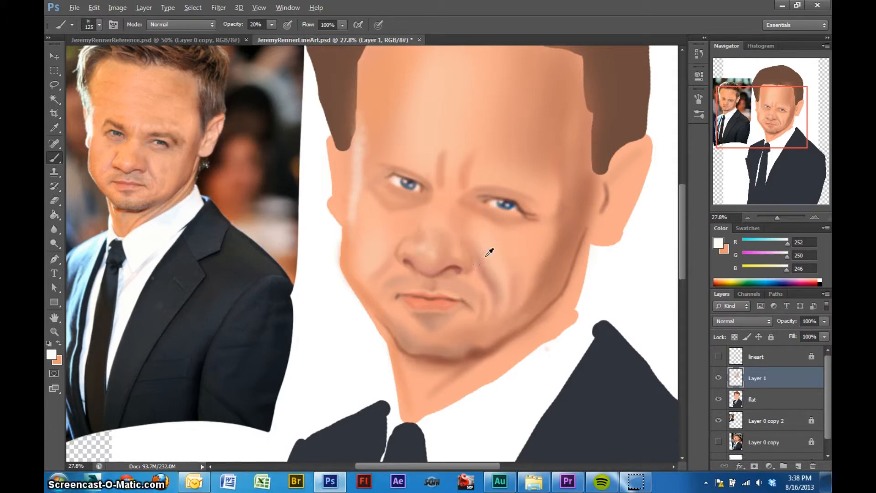
Paint a 20% opacity off-white highlight on the cheek beside the nose fold and sample the skin tone below the eye (RGB 218, 140, 115)
mouse_move(489, 254)
left_mouse_down()
mouse_move(503, 292)
mouse_move(489, 268)
mouse_move(496, 319)
mouse_move(499, 285)
left_mouse_up()
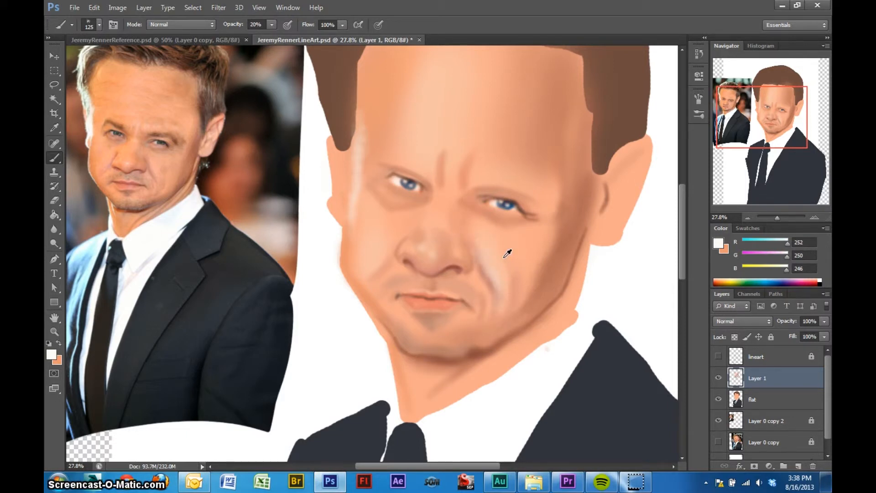
left_click(486, 207, "alt")
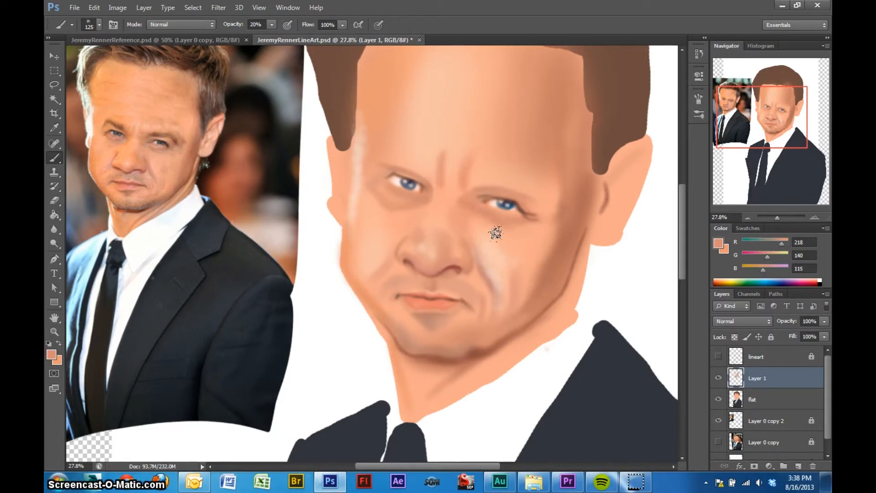
Sample the darker cheek shadow tone (RGB 184, 113, 92), enlarge the brush to 200 px and blend the shadow's edge into the cheek
key("z")
left_click_drag(489, 210, 627, 374)
left_click_drag(401, 166, 464, 259)
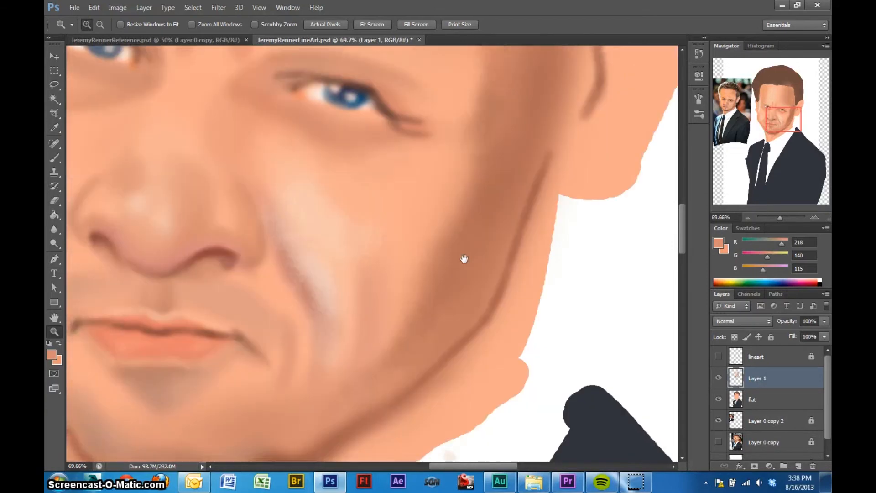
key("b")
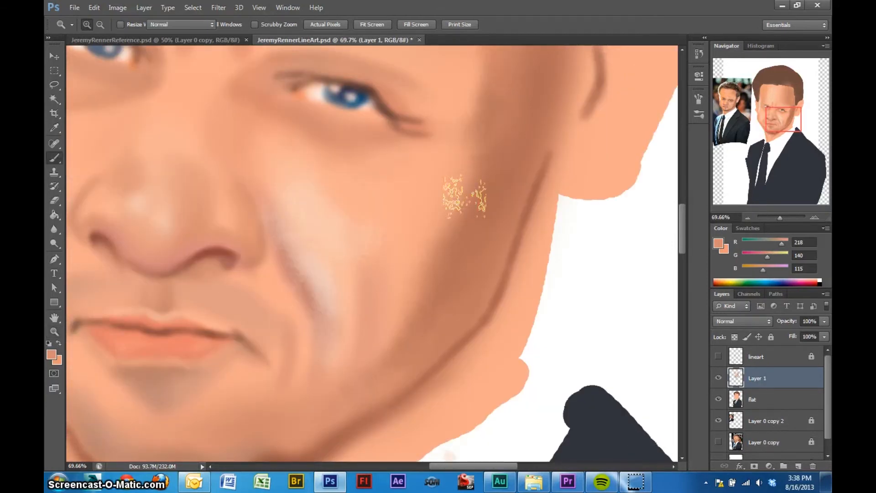
left_click(492, 172, "alt")
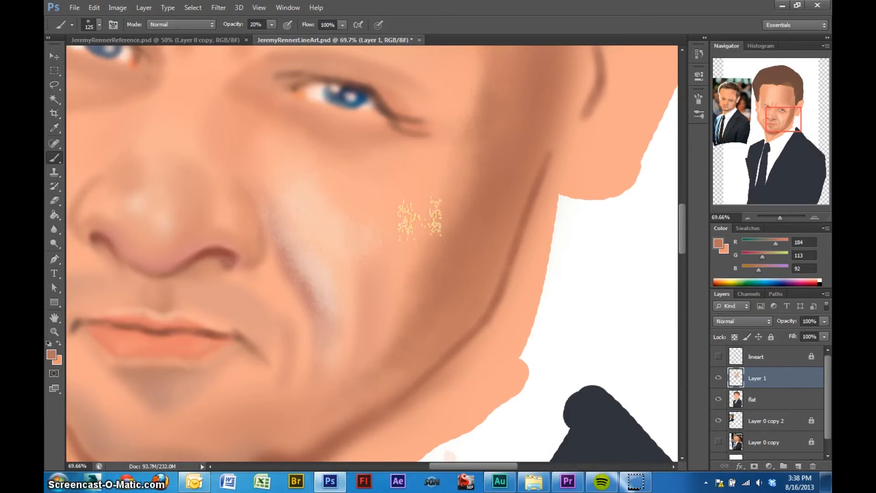
key("bracketright")
key("bracketright")
key("bracketright")
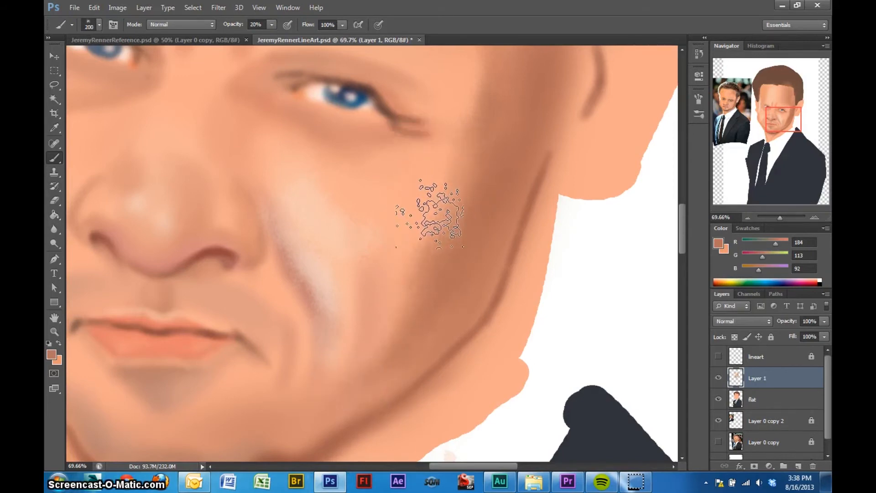
Examine the cheek's skin texture up close and the whole portrait beside the reference photo
key("z")
left_click(430, 232, "alt")
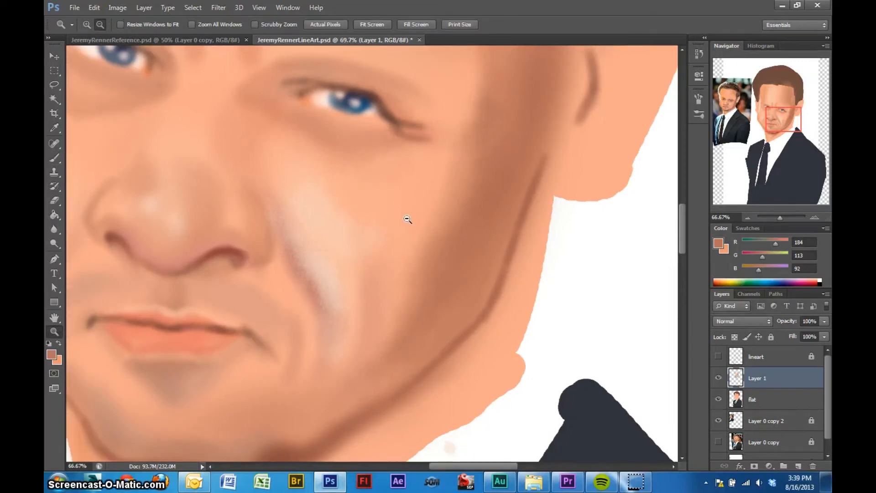
left_click(404, 223, "alt")
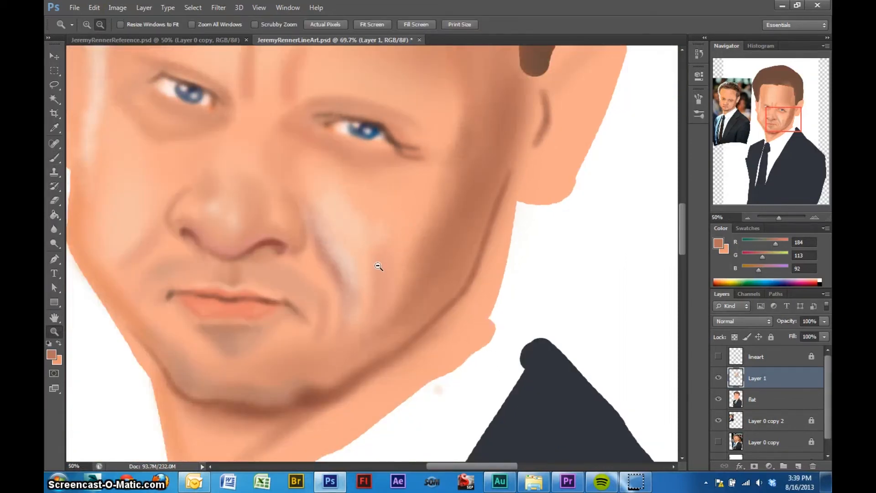
left_click(404, 215)
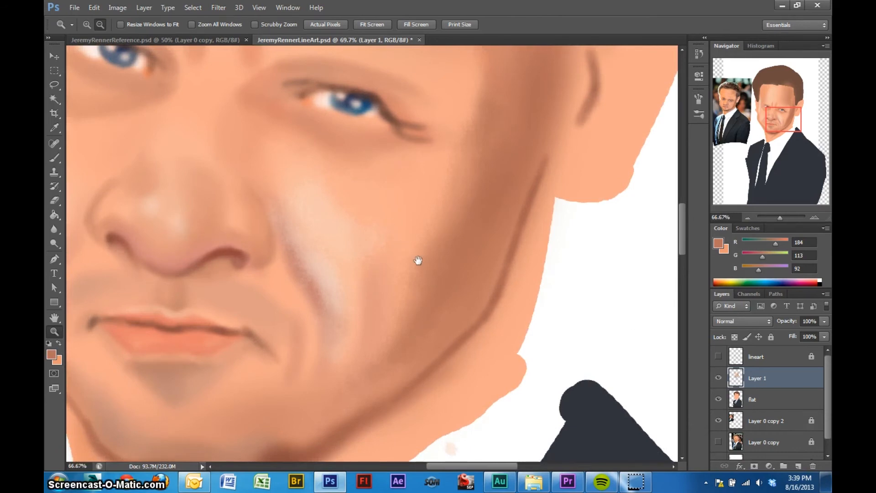
key("ctrl+0")
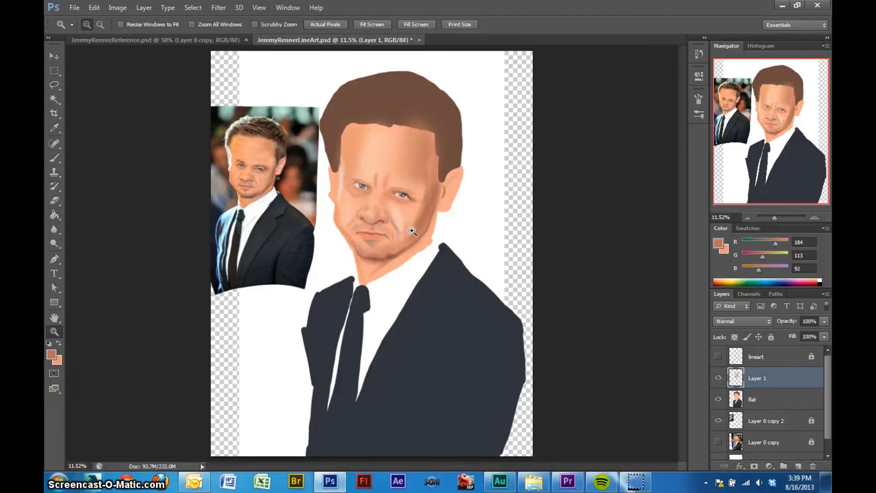
key("alt")
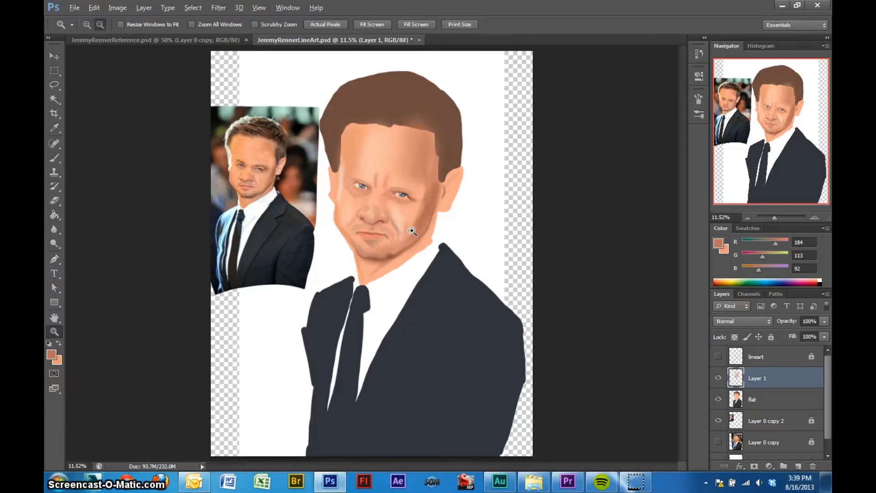